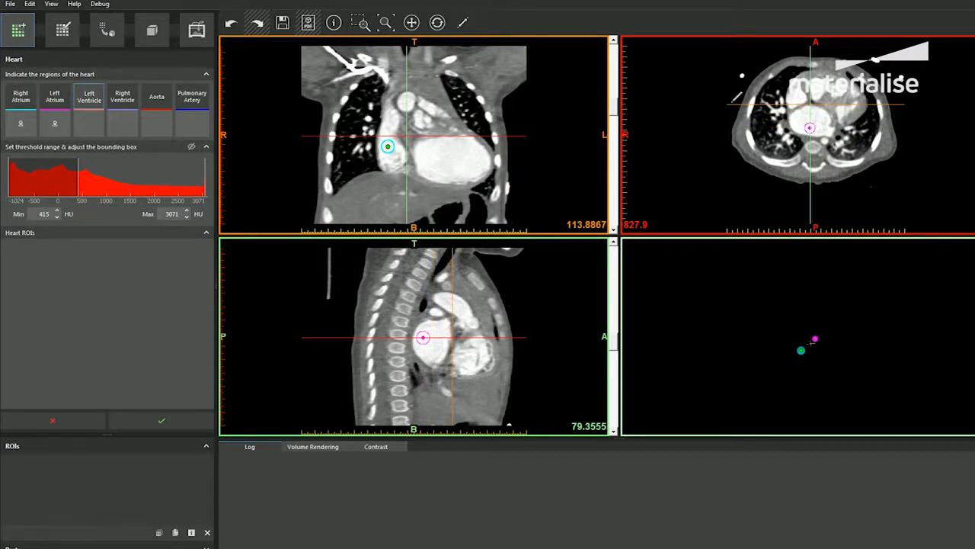
- Place the left ventricle, right ventricle, aorta and pulmonary artery seed points in the scan, nudging the pulmonary artery point slightly downward
{"action": "left_click", "coordinate": [449, 156]}
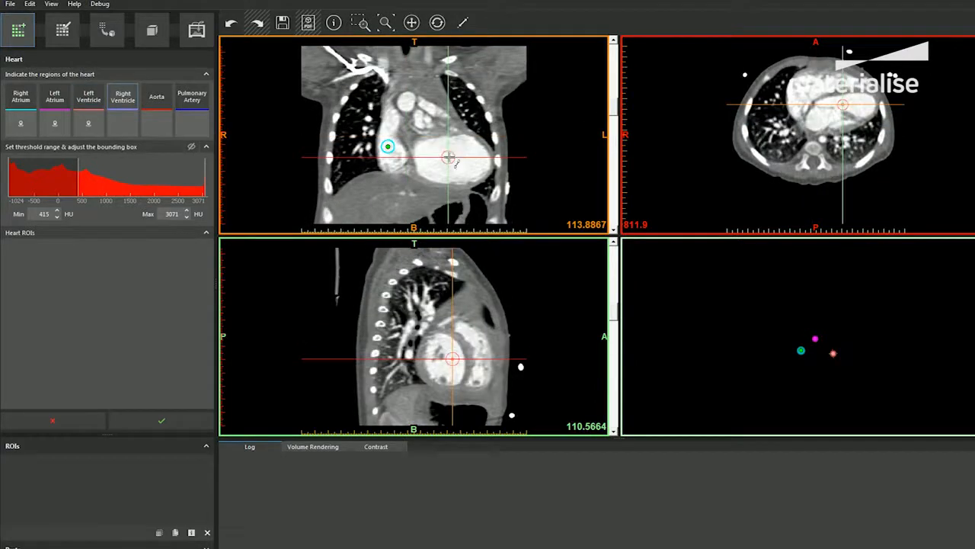
{"action": "left_click", "coordinate": [826, 81]}
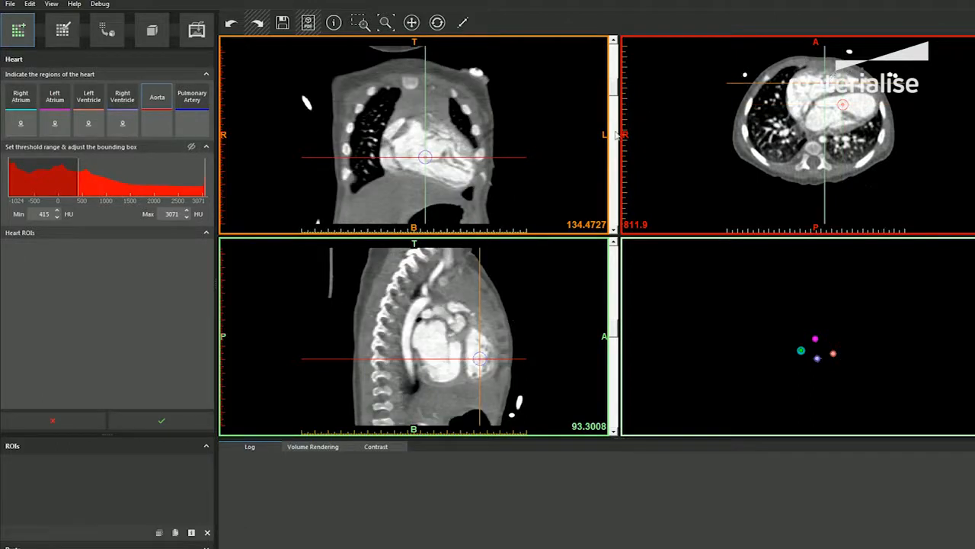
{"action": "left_click_drag", "start_coordinate": [616, 104], "coordinate": [617, 109]}
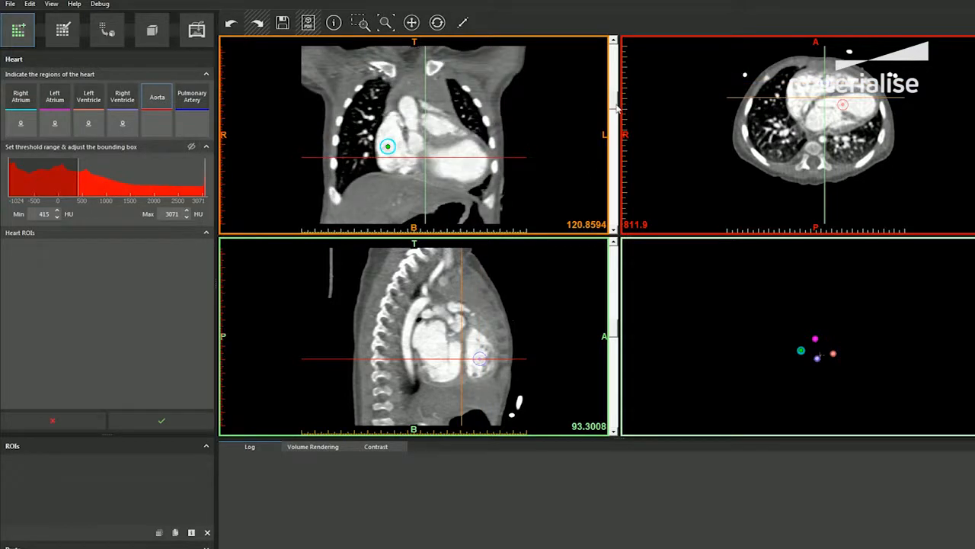
{"action": "left_click", "coordinate": [410, 108]}
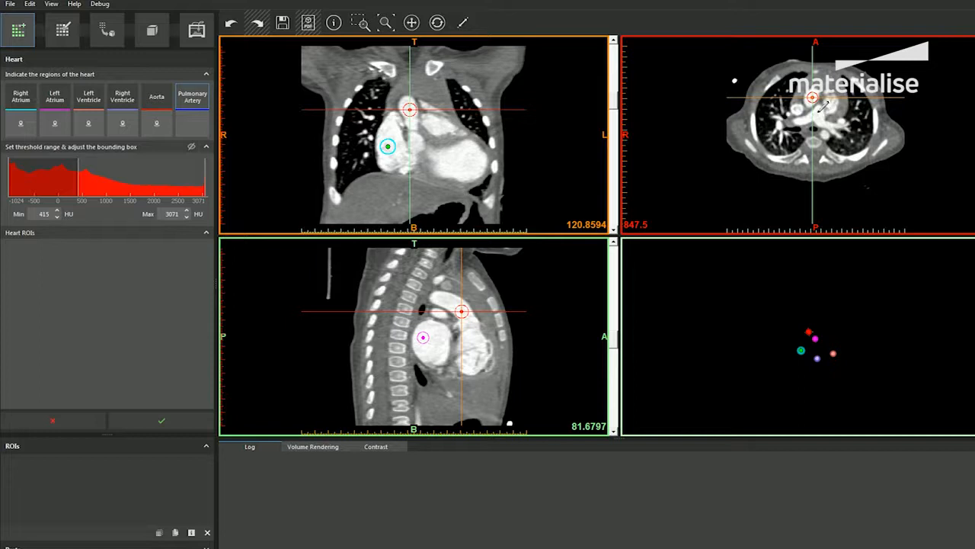
{"action": "left_click", "coordinate": [818, 111]}
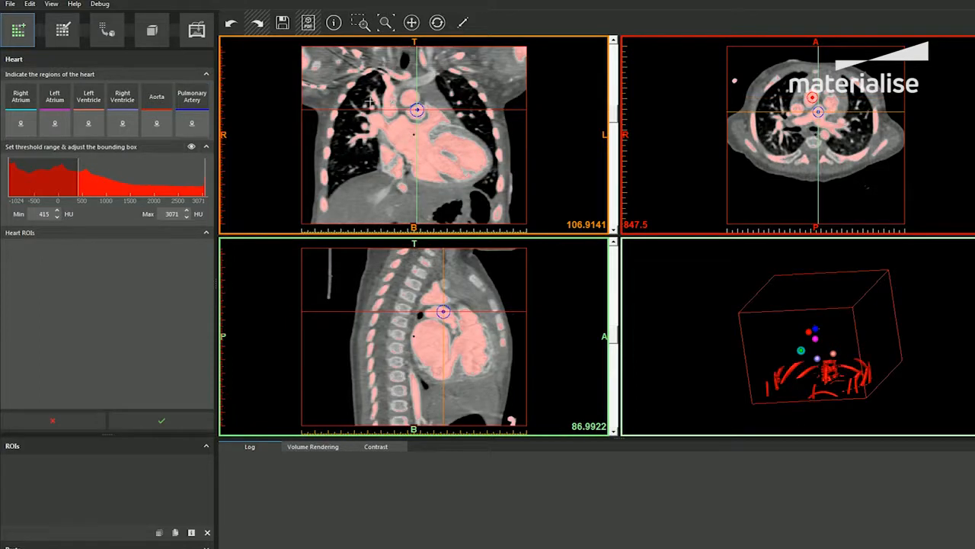
{"action": "left_click", "coordinate": [421, 108]}
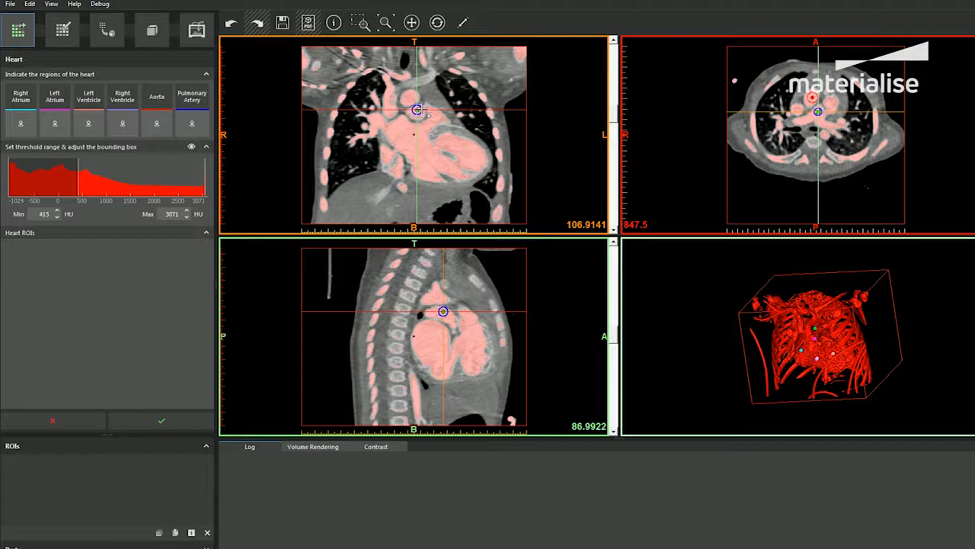
{"action": "left_click_drag", "start_coordinate": [425, 113], "coordinate": [425, 117]}
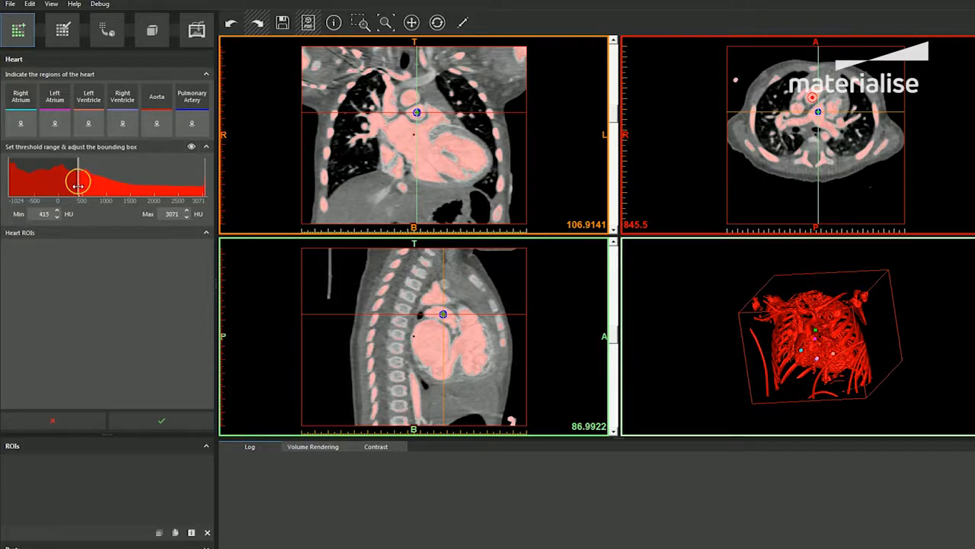
- Shrink the threshold bounding box in the coronal and sagittal views so it tightly encloses the heart and great vessels
{"action": "left_click_drag", "start_coordinate": [299, 158], "coordinate": [358, 158]}
{"action": "left_click_drag", "start_coordinate": [431, 48], "coordinate": [427, 79]}
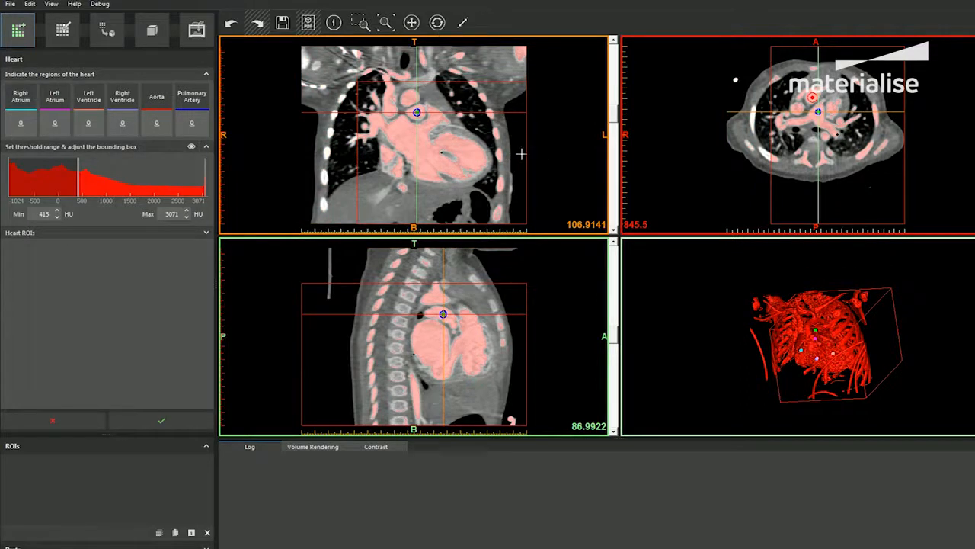
{"action": "left_click_drag", "start_coordinate": [522, 152], "coordinate": [496, 156]}
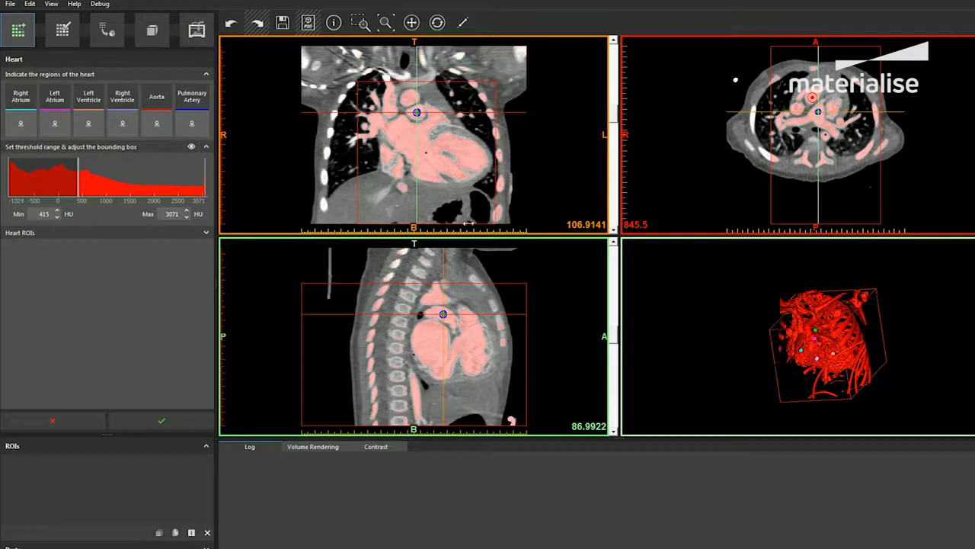
{"action": "left_click_drag", "start_coordinate": [460, 223], "coordinate": [466, 192]}
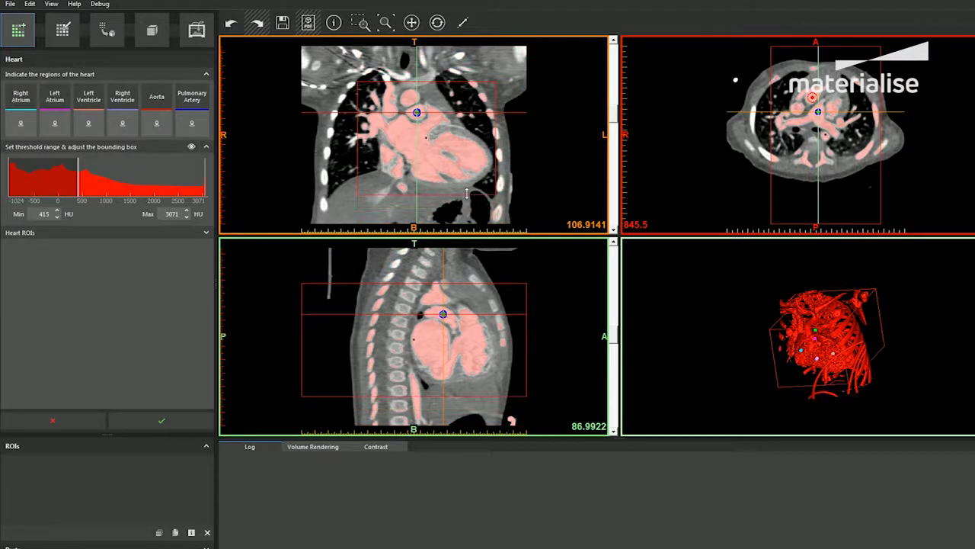
{"action": "left_click_drag", "start_coordinate": [305, 346], "coordinate": [393, 347]}
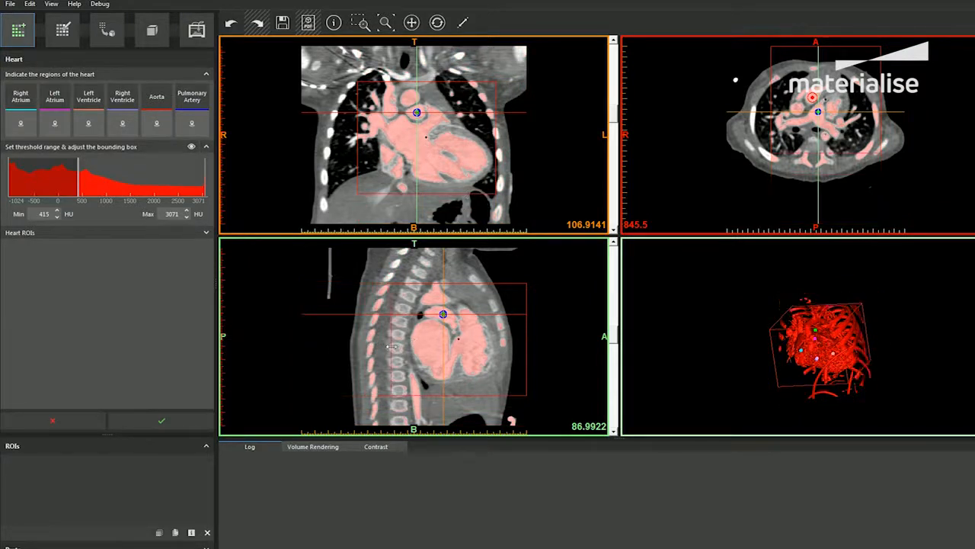
{"action": "left_click_drag", "start_coordinate": [519, 342], "coordinate": [500, 338]}
- Compute the separate heart chamber and vessel ROIs from the seed points, check them in 3D, and accept the heart segmentation
{"action": "right_click_drag", "start_coordinate": [817, 347], "coordinate": [841, 341]}
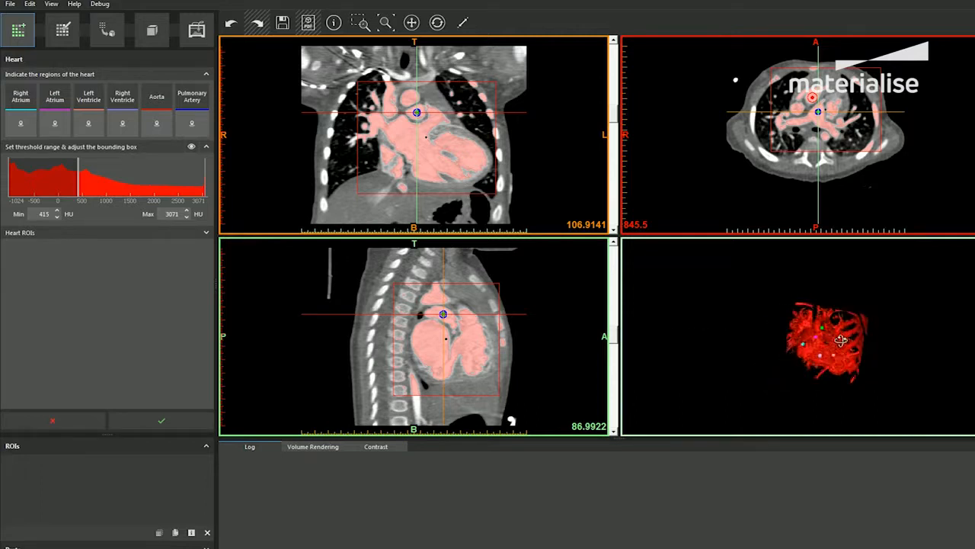
{"action": "left_click", "coordinate": [160, 420]}
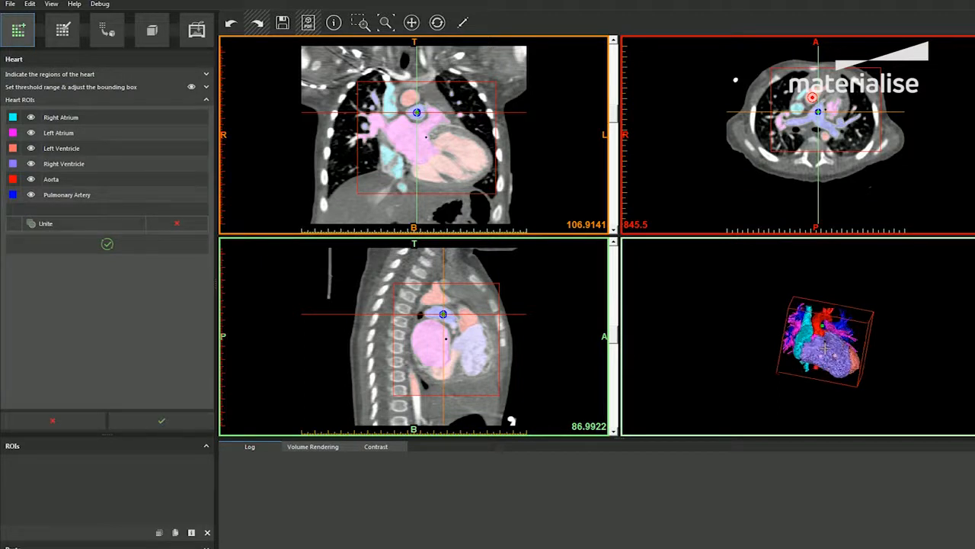
{"action": "mouse_move", "coordinate": [858, 343]}
{"action": "right_mouse_down"}
{"action": "mouse_move", "coordinate": [728, 343]}
{"action": "mouse_move", "coordinate": [869, 345]}
{"action": "right_mouse_up"}
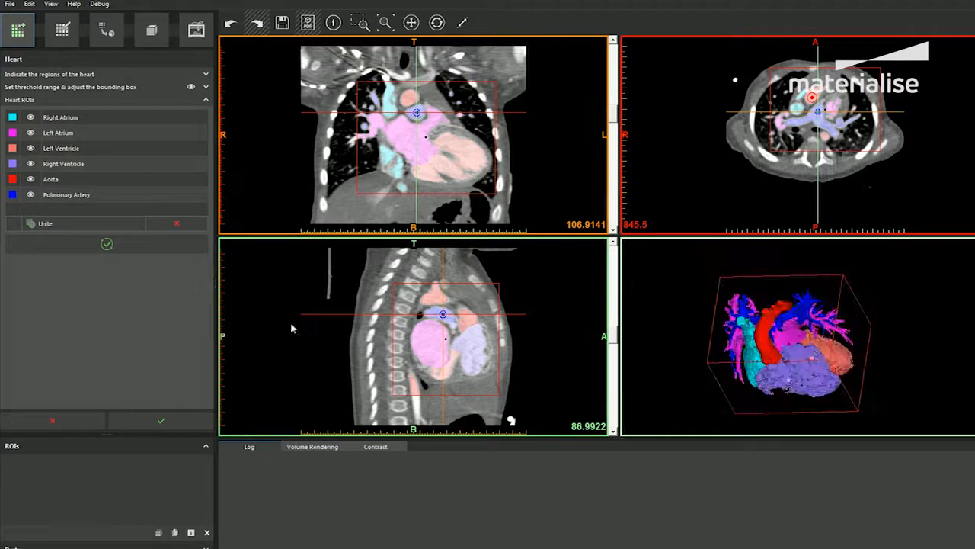
{"action": "left_click", "coordinate": [160, 420]}
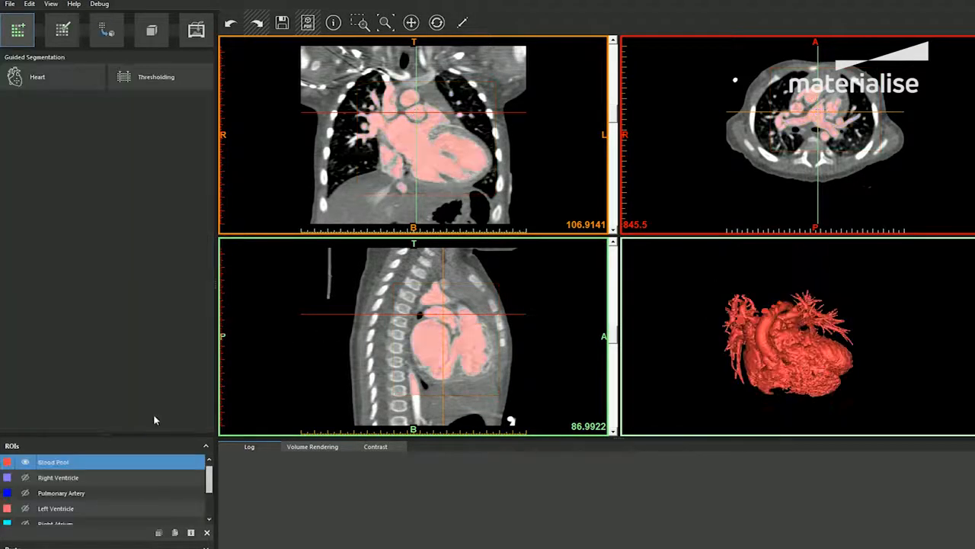
- Convert the Blood Pool ROI into a hollow part with Outside direction, 2.00 mm thickness and Low smoothing
{"action": "left_click", "coordinate": [106, 32]}
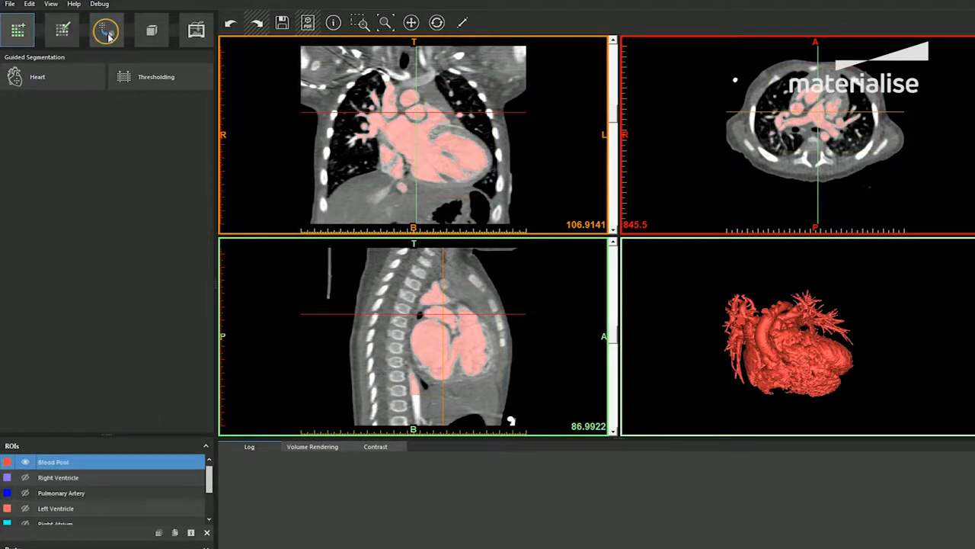
{"action": "left_click", "coordinate": [123, 76]}
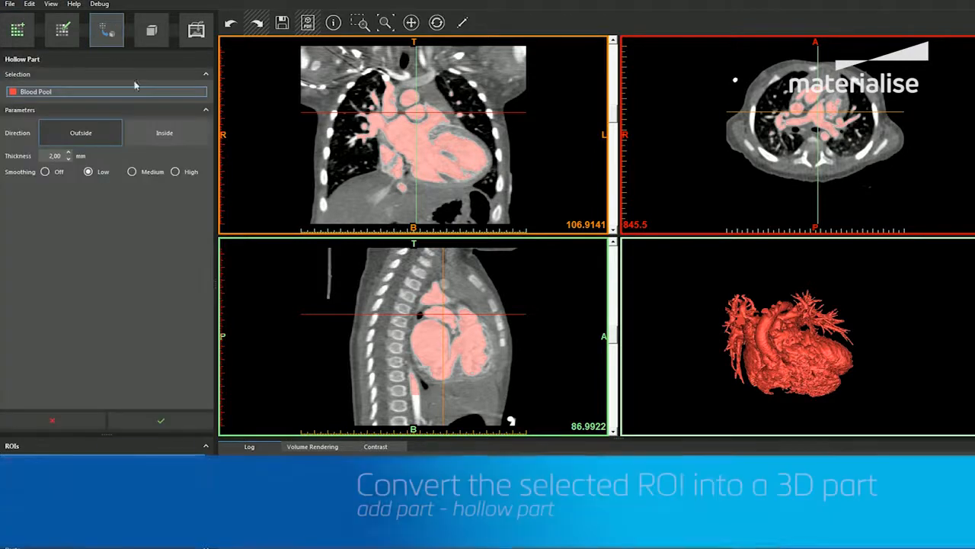
{"action": "left_click", "coordinate": [160, 421]}
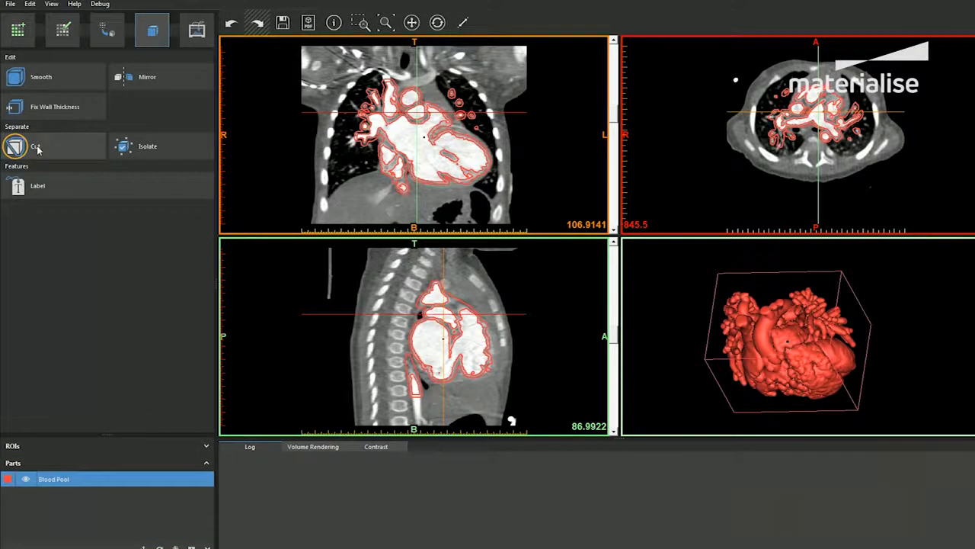
- Cut the Blood Pool part with Remove Outer, using an adjusted four-corner outline around the aorta and the central front of the heart
{"action": "left_click", "coordinate": [37, 150]}
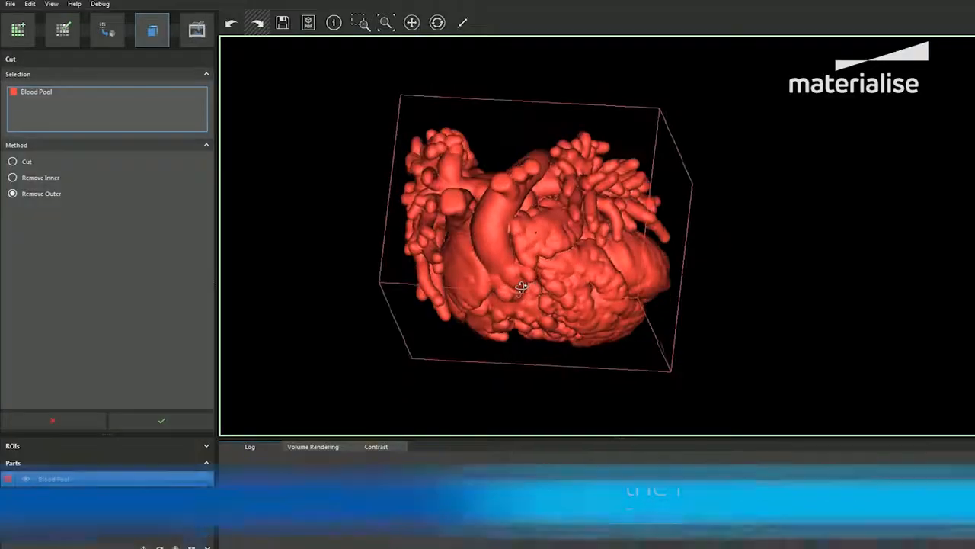
{"action": "right_click_drag", "start_coordinate": [521, 287], "coordinate": [516, 294]}
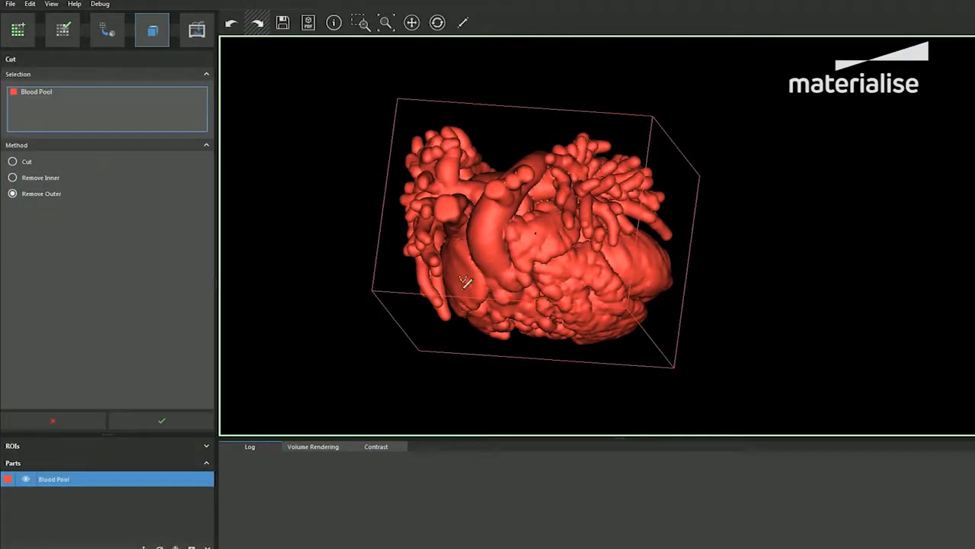
{"action": "left_click", "coordinate": [461, 290]}
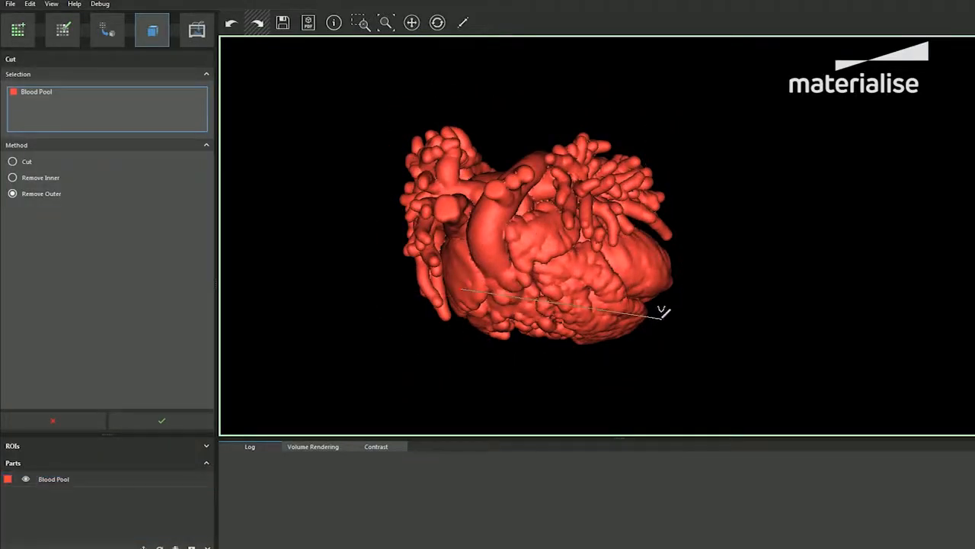
{"action": "left_click", "coordinate": [664, 322]}
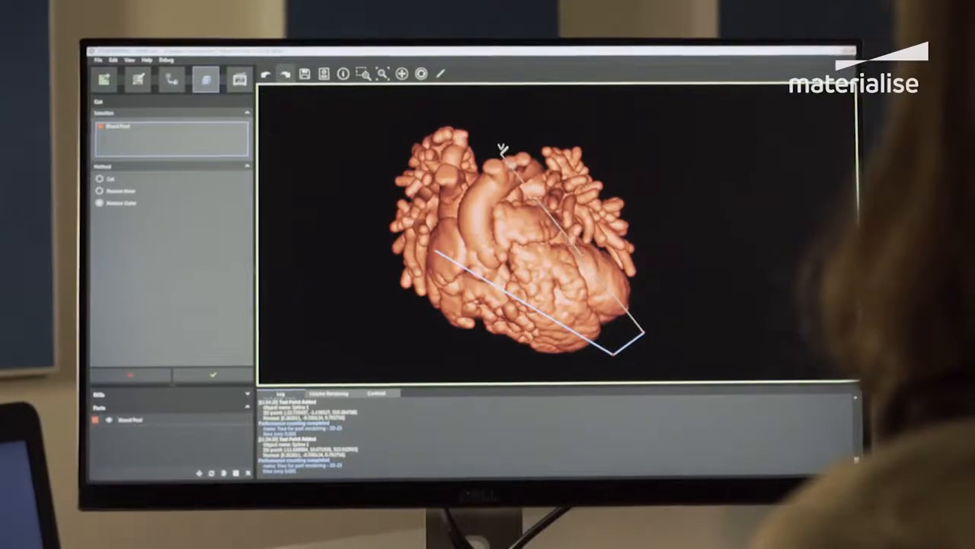
{"action": "double_click", "coordinate": [433, 248]}
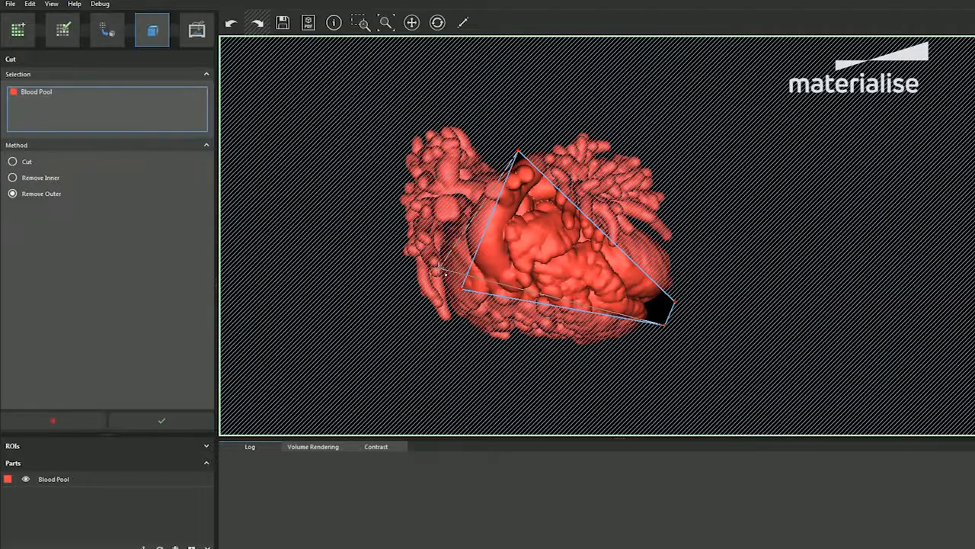
{"action": "left_click_drag", "start_coordinate": [446, 266], "coordinate": [468, 297]}
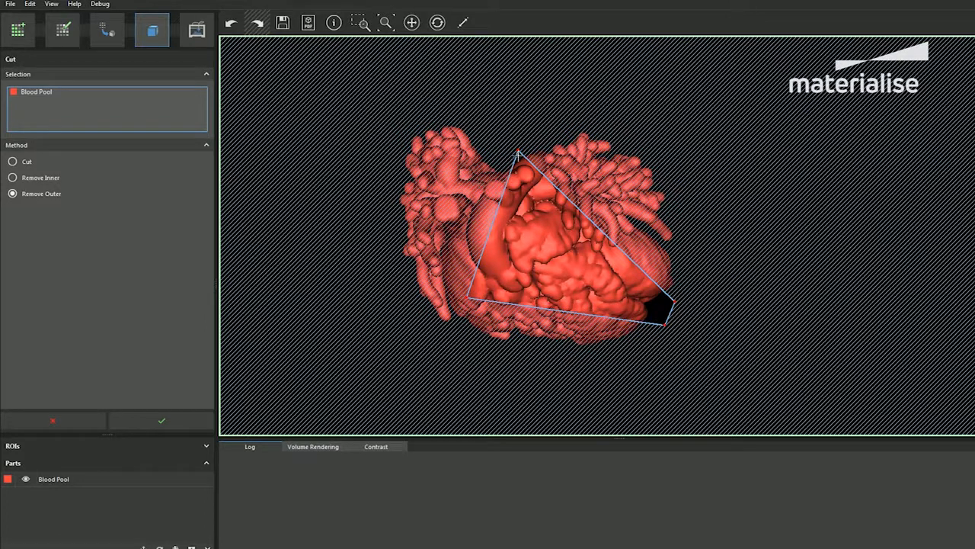
{"action": "left_click_drag", "start_coordinate": [517, 152], "coordinate": [490, 131]}
{"action": "left_click", "coordinate": [160, 419]}
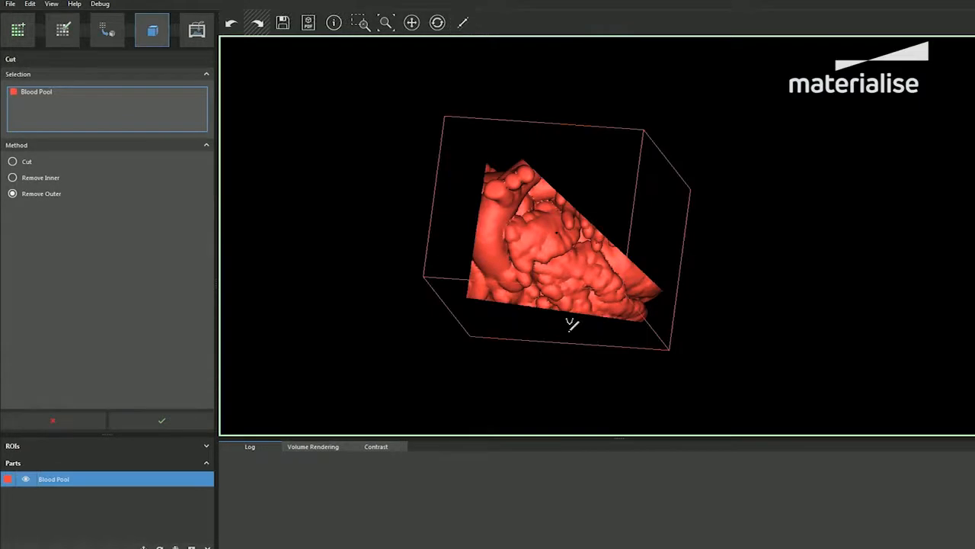
- Trim the closed upper ends of the aortic arch branches with a Remove Inner cut using a four-corner outline
{"action": "right_click_drag", "start_coordinate": [571, 324], "coordinate": [615, 207]}
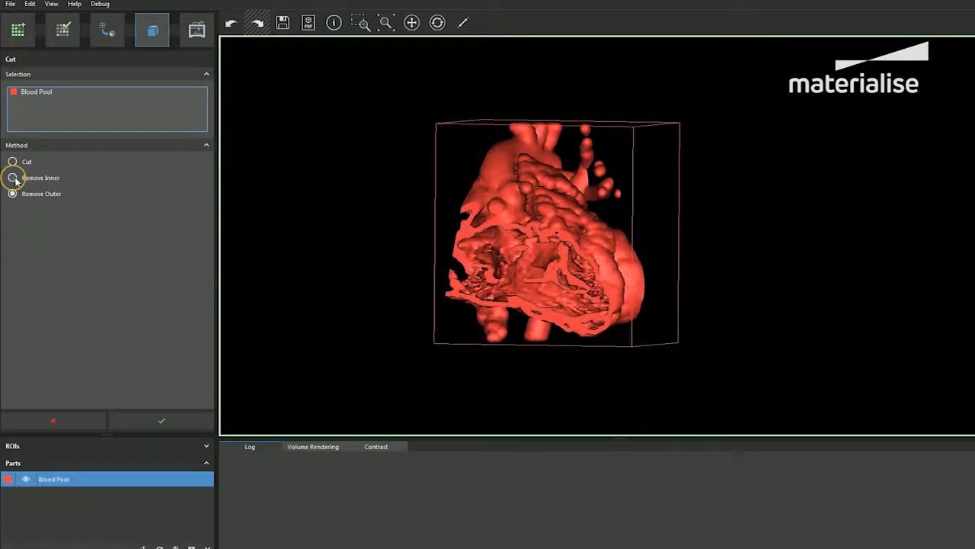
{"action": "middle_click_drag", "start_coordinate": [517, 200], "coordinate": [500, 252]}
{"action": "right_click_drag", "start_coordinate": [556, 227], "coordinate": [555, 228]}
{"action": "scroll", "coordinate": [509, 173], "scroll_direction": "up", "scroll_amount": 3}
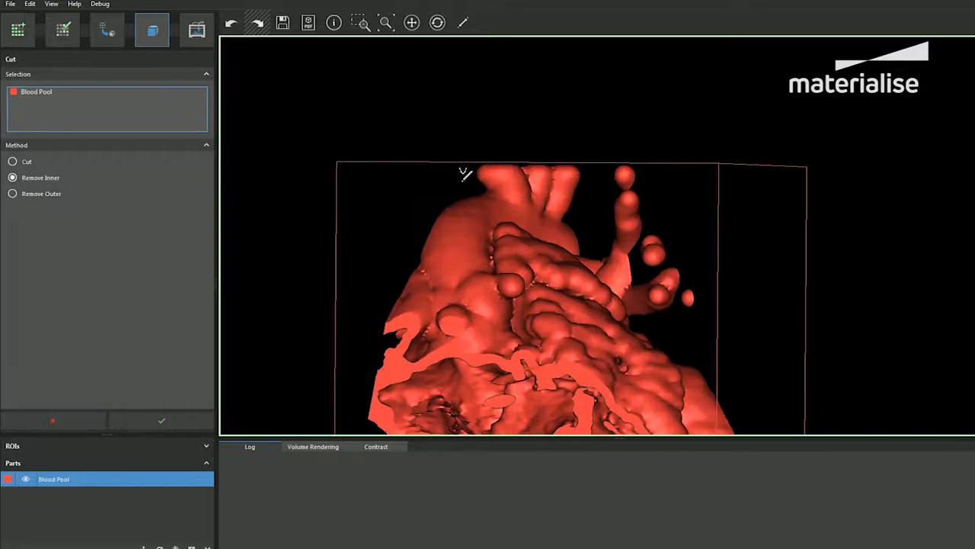
{"action": "left_click", "coordinate": [463, 181]}
{"action": "left_click", "coordinate": [591, 183]}
{"action": "left_click", "coordinate": [597, 145]}
{"action": "left_click", "coordinate": [463, 140]}
{"action": "left_click", "coordinate": [462, 181]}
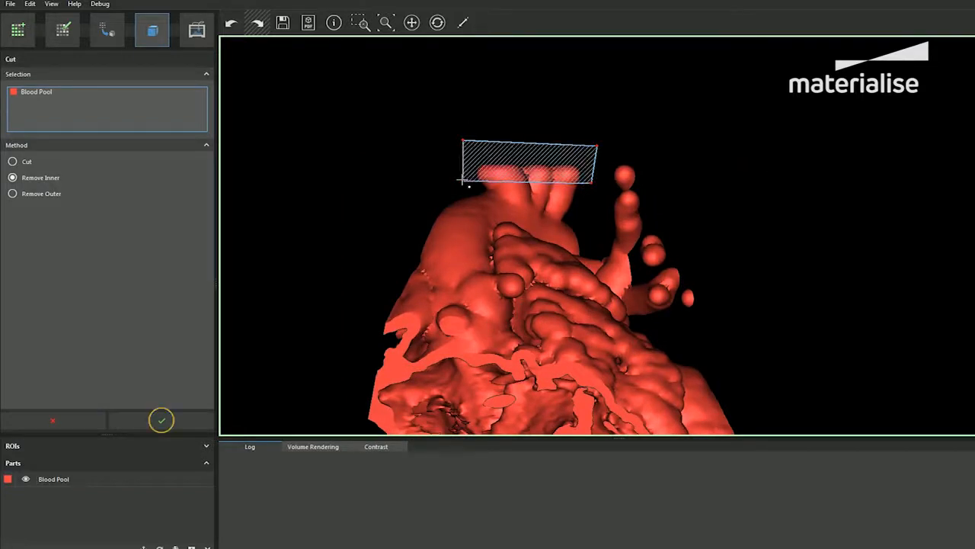
{"action": "left_click", "coordinate": [159, 421]}
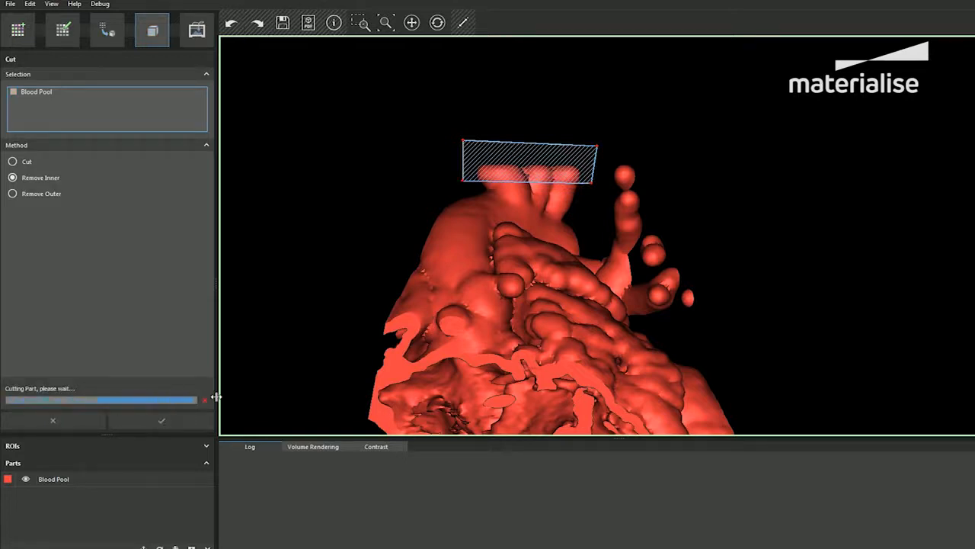
- Trim the vessel stumps beneath the heart with a four-corner Remove Inner cut and finish the Cut operation
{"action": "middle_click_drag", "start_coordinate": [570, 347], "coordinate": [538, 217]}
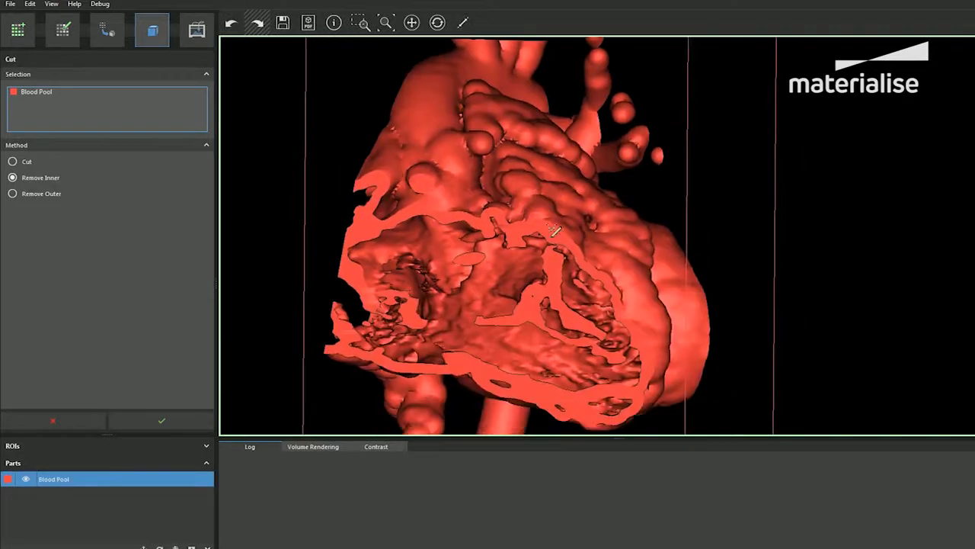
{"action": "scroll", "coordinate": [554, 289], "scroll_direction": "down", "scroll_amount": 3}
{"action": "right_click_drag", "start_coordinate": [551, 329], "coordinate": [569, 338]}
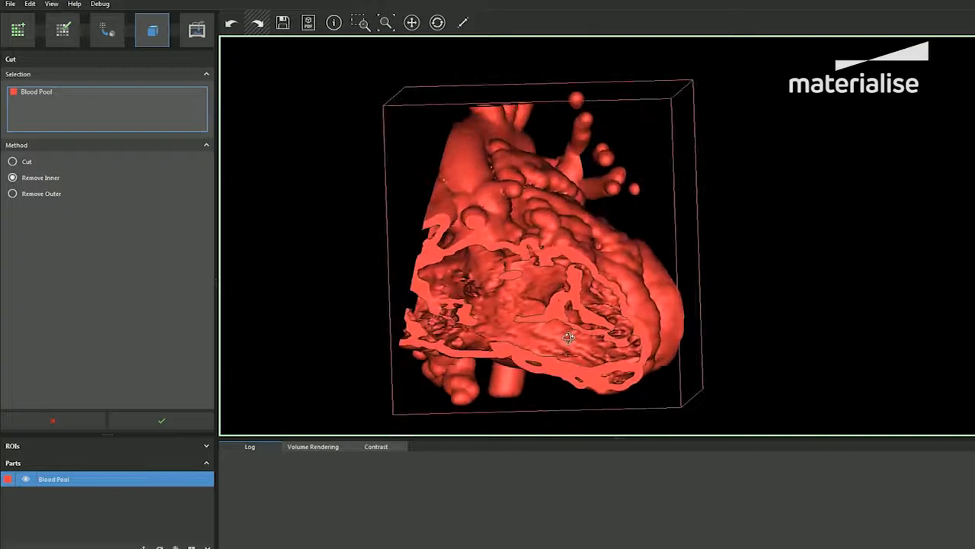
{"action": "left_click", "coordinate": [413, 359]}
{"action": "left_click", "coordinate": [534, 376]}
{"action": "left_click", "coordinate": [531, 413]}
{"action": "left_click", "coordinate": [398, 402]}
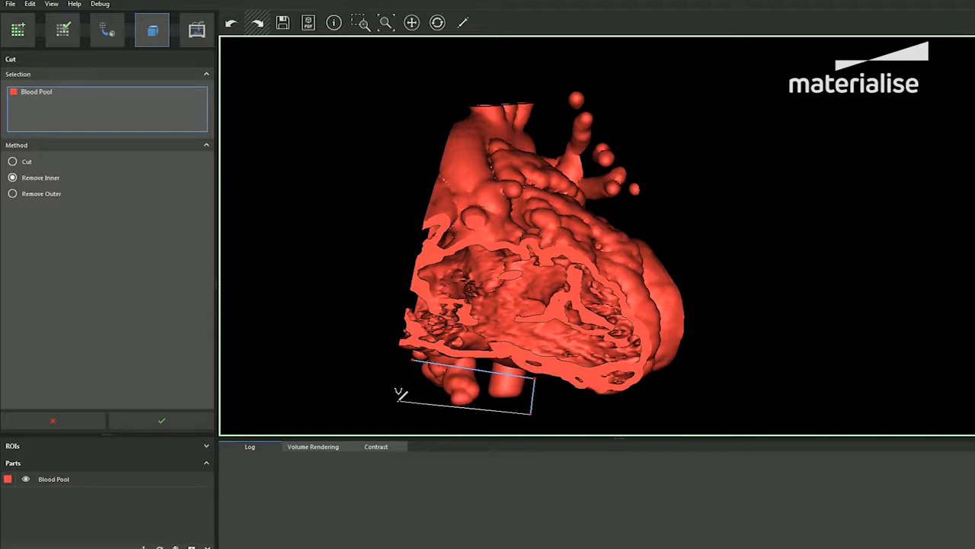
{"action": "left_click", "coordinate": [411, 359]}
{"action": "left_click", "coordinate": [161, 420]}
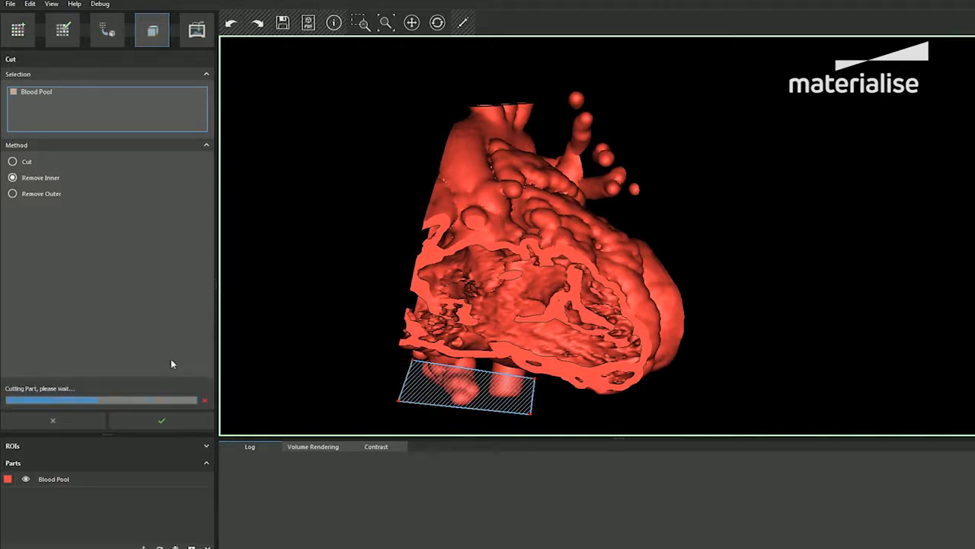
{"action": "left_click", "coordinate": [74, 419]}
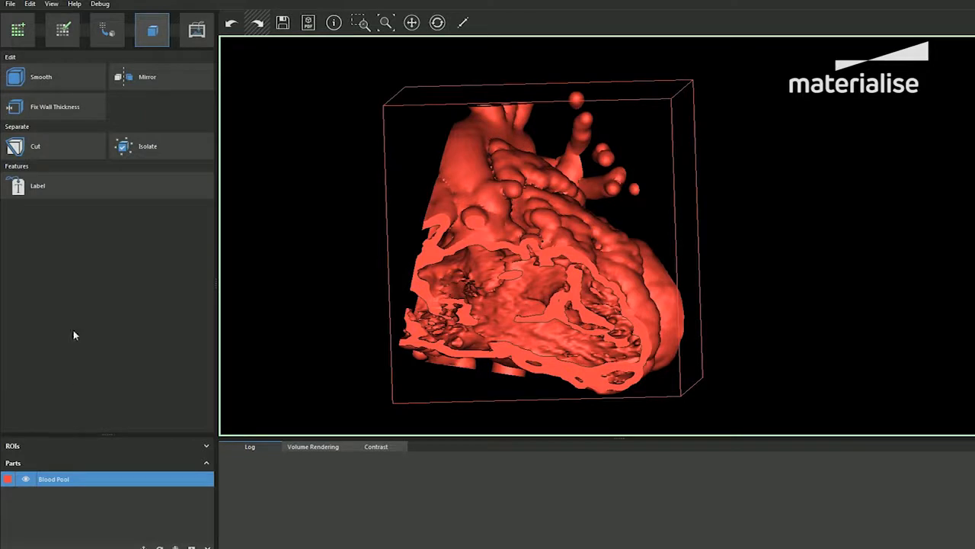
- Isolate the main heart body of the Blood Pool part to remove the loose fragments around it
{"action": "left_click", "coordinate": [124, 146]}
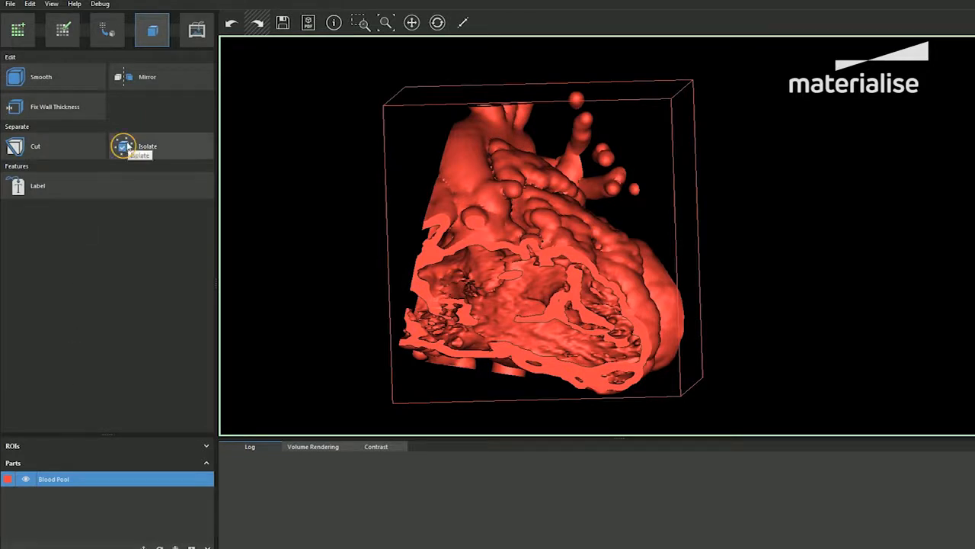
{"action": "left_click", "coordinate": [525, 302]}
{"action": "left_click", "coordinate": [160, 420]}
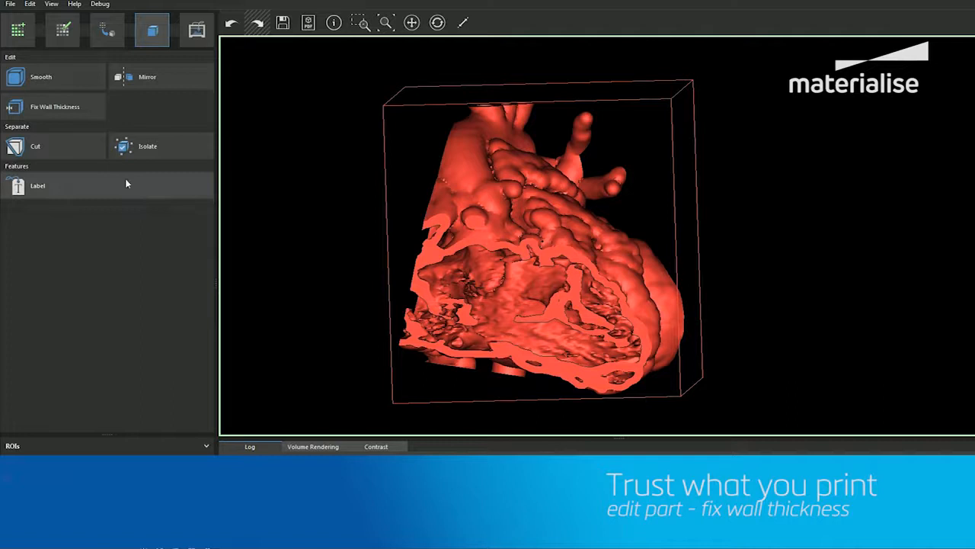
- Calculate the wall thickness fix for Blood Pool, check its contours in the axial slices, and apply it with anatomical correctness confirmed
{"action": "left_click", "coordinate": [83, 106]}
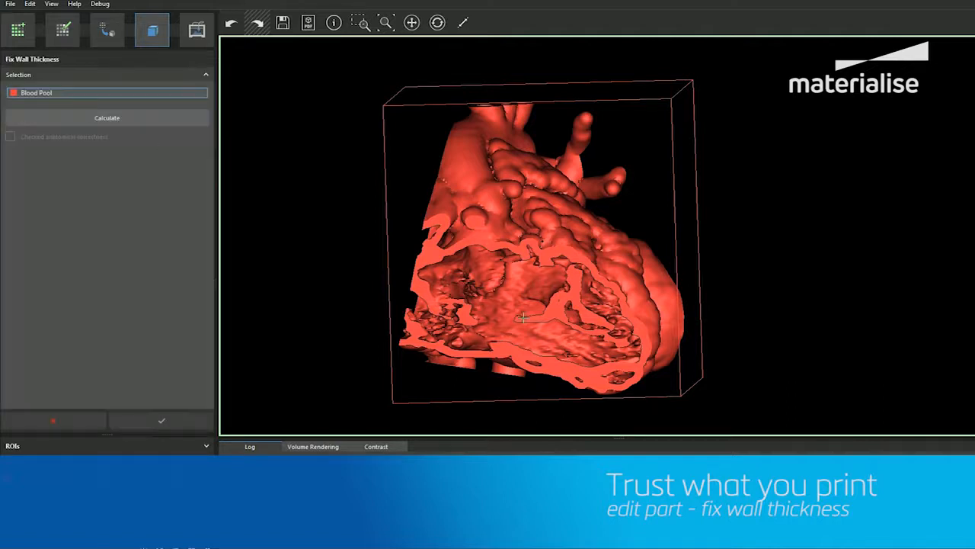
{"action": "key", "text": "space"}
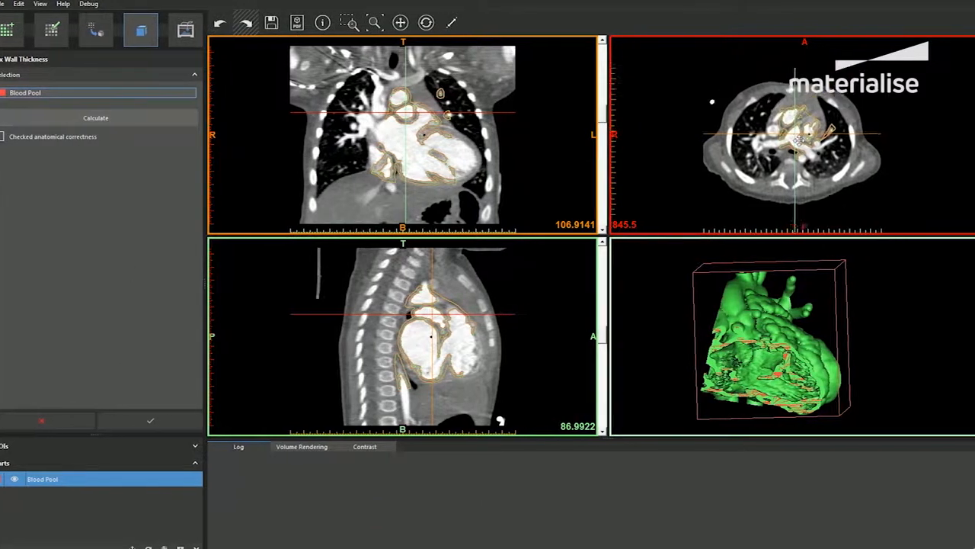
{"action": "scroll", "coordinate": [765, 155], "scroll_direction": "up", "scroll_amount": 5, "text": "ctrl"}
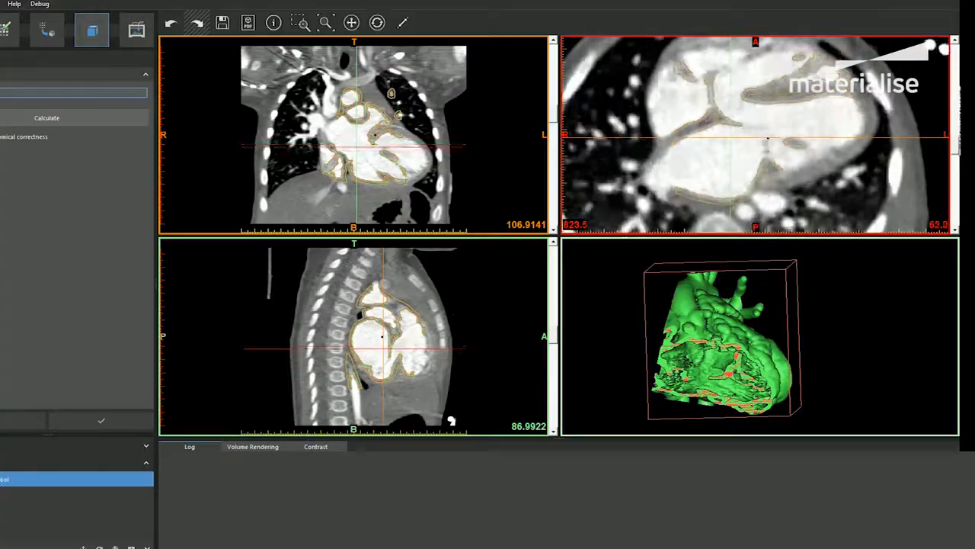
{"action": "left_click_drag", "start_coordinate": [956, 145], "coordinate": [957, 172]}
{"action": "scroll", "coordinate": [756, 137], "scroll_direction": "up", "scroll_amount": 10}
{"action": "scroll", "coordinate": [756, 137], "scroll_direction": "down", "scroll_amount": 8}
{"action": "scroll", "coordinate": [778, 135], "scroll_direction": "up", "scroll_amount": 10}
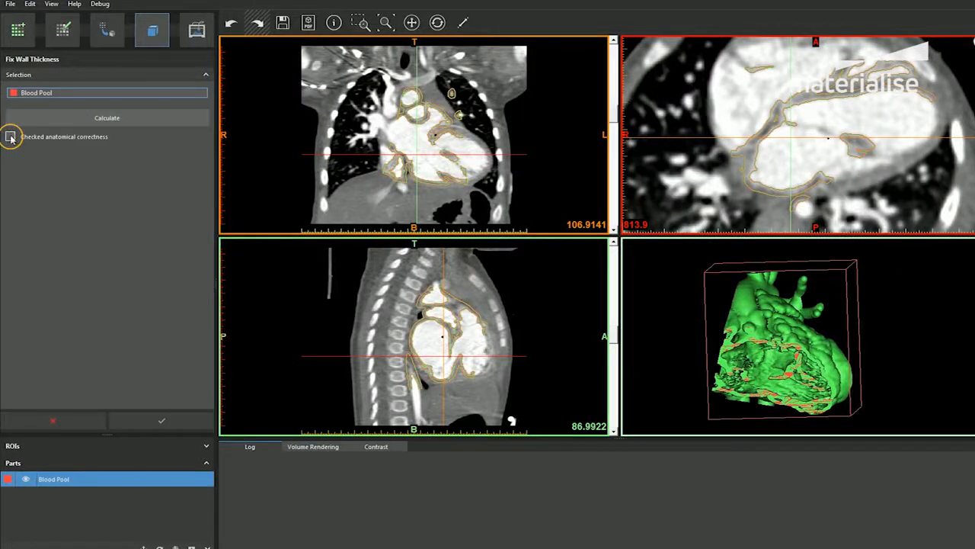
{"action": "left_click", "coordinate": [161, 420]}
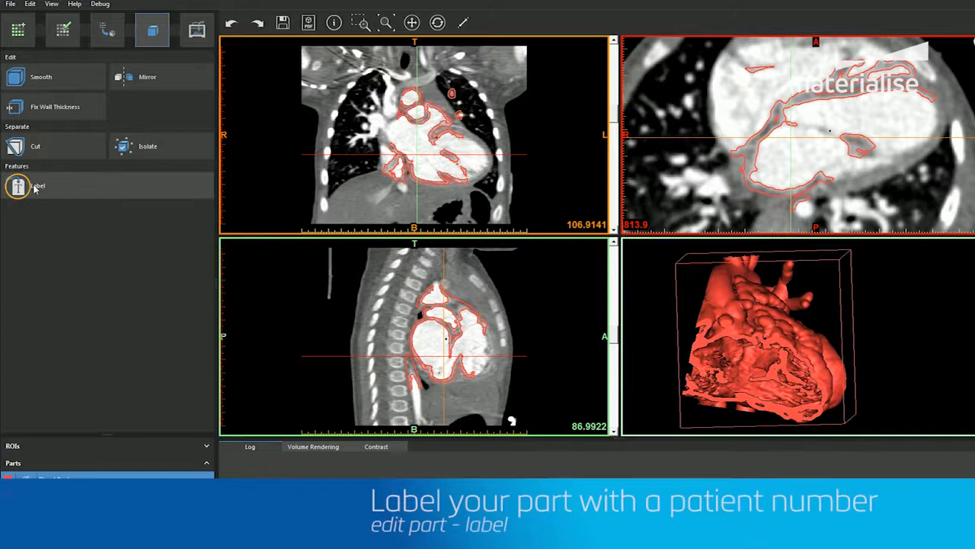
- Add an outward text label with the patient number onto the aortic arch of Blood Pool_1 and close the Label operation
{"action": "left_click", "coordinate": [40, 186]}
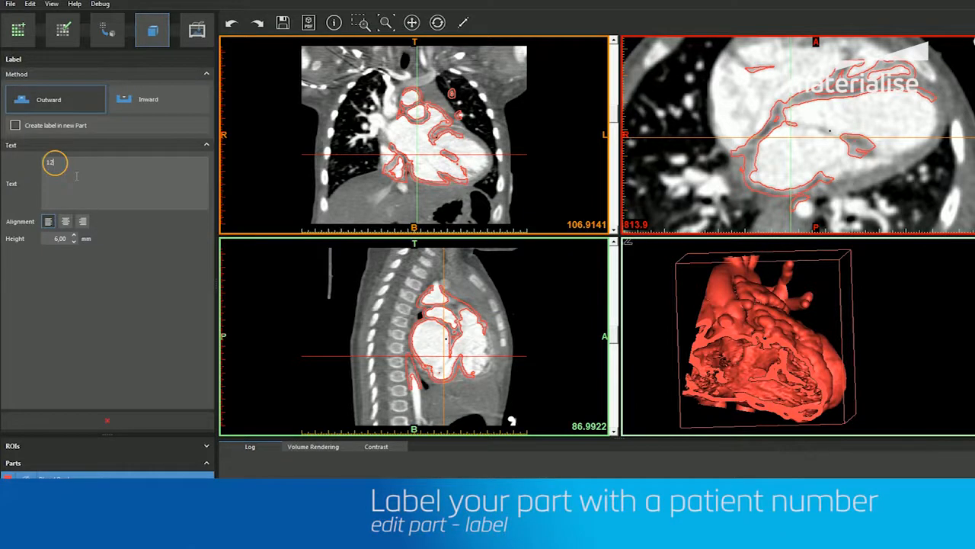
{"action": "right_click_drag", "start_coordinate": [748, 328], "coordinate": [666, 304]}
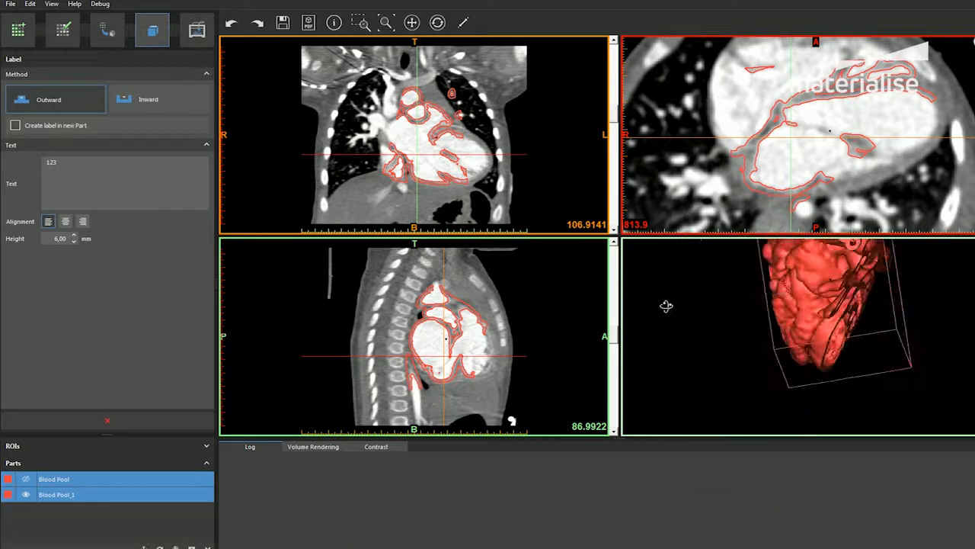
{"action": "mouse_move", "coordinate": [794, 282]}
{"action": "right_mouse_down"}
{"action": "mouse_move", "coordinate": [728, 343]}
{"action": "mouse_move", "coordinate": [789, 281]}
{"action": "right_mouse_up"}
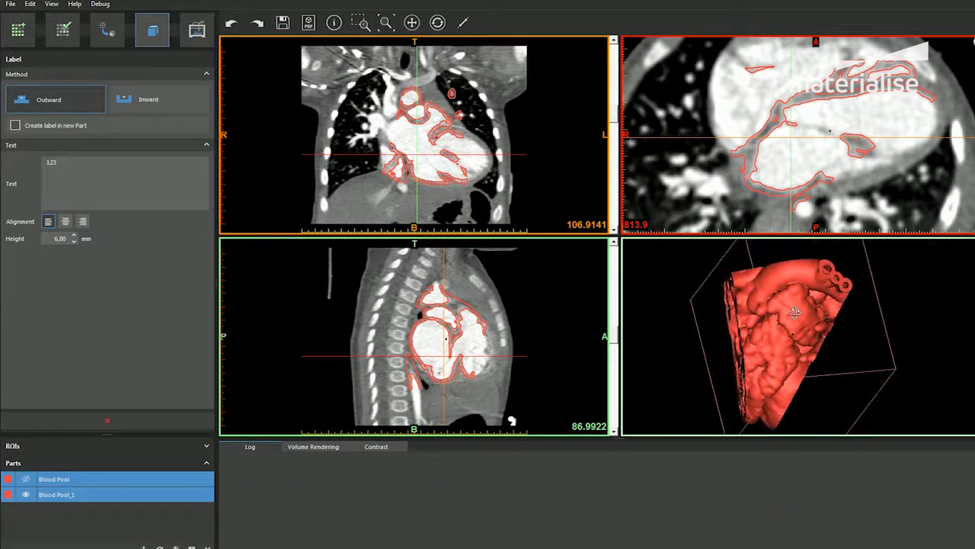
{"action": "left_click", "coordinate": [787, 273]}
{"action": "scroll", "coordinate": [790, 299], "scroll_direction": "up", "scroll_amount": 4}
{"action": "right_click_drag", "start_coordinate": [789, 300], "coordinate": [807, 287]}
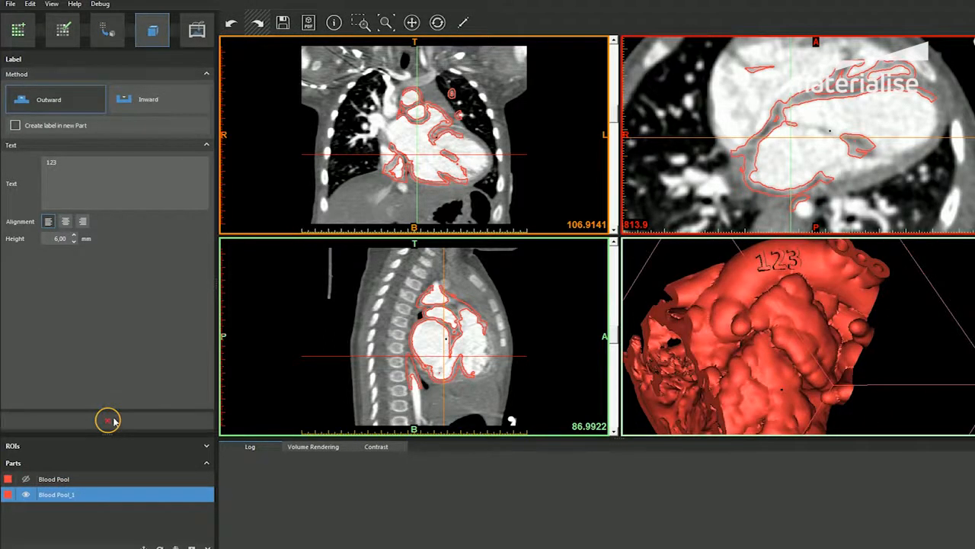
{"action": "left_click", "coordinate": [109, 420]}
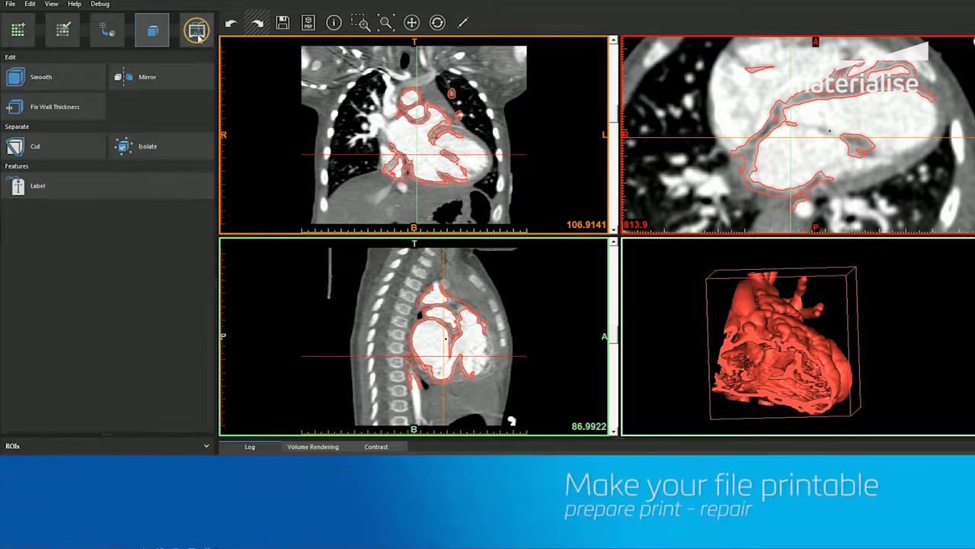
- Run the Repair Part diagnostics on the labelled Blood Pool_1 part and close the operation
{"action": "left_click", "coordinate": [196, 32]}
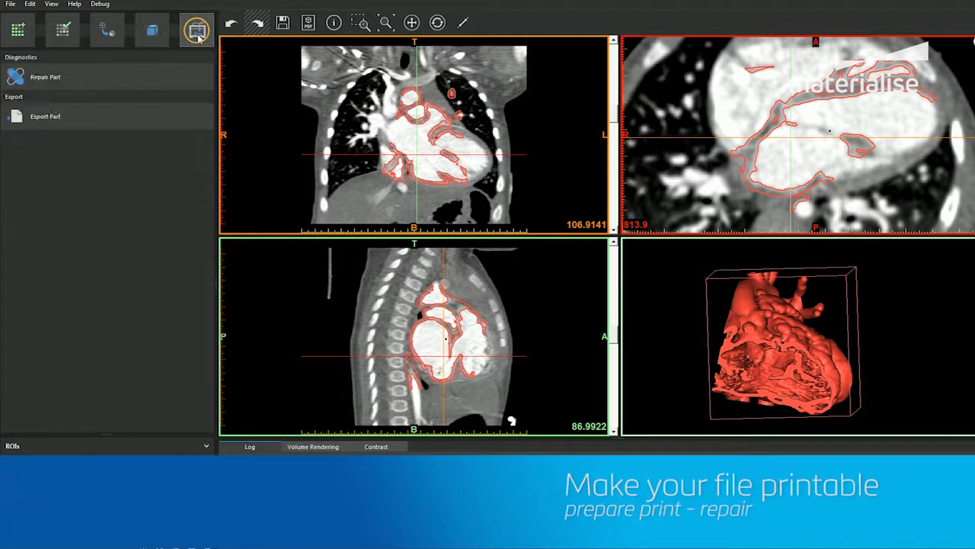
{"action": "left_click", "coordinate": [91, 77]}
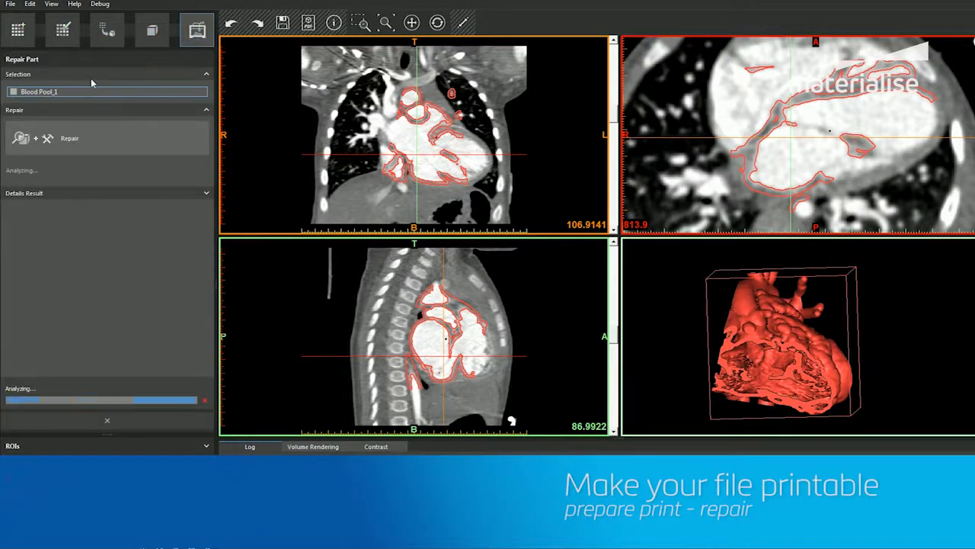
{"action": "left_click", "coordinate": [107, 420]}
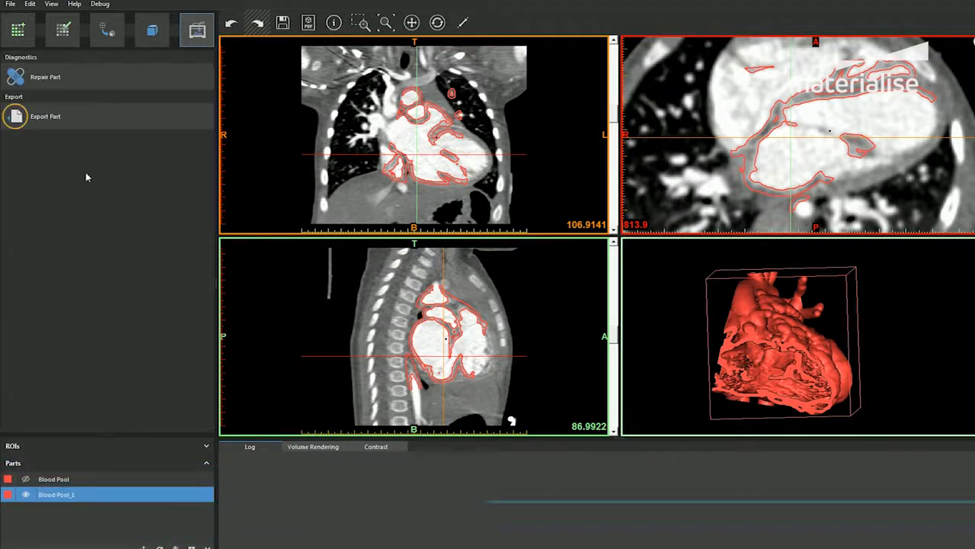
- Export Blood Pool_1 as a 3D PDF with A4 size, Portrait orientation and the output name DORVS
{"action": "left_click", "coordinate": [96, 122]}
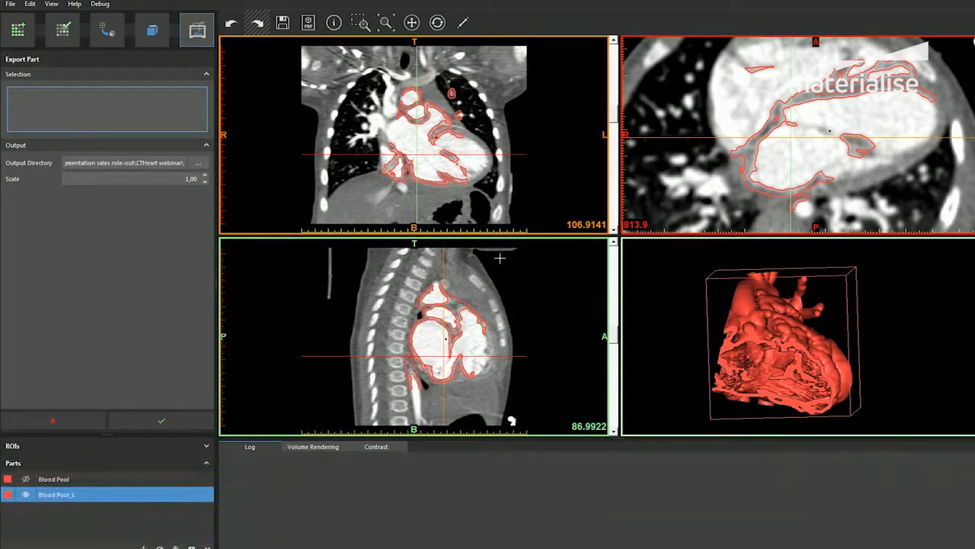
{"action": "left_click", "coordinate": [77, 425]}
{"action": "left_click", "coordinate": [308, 22]}
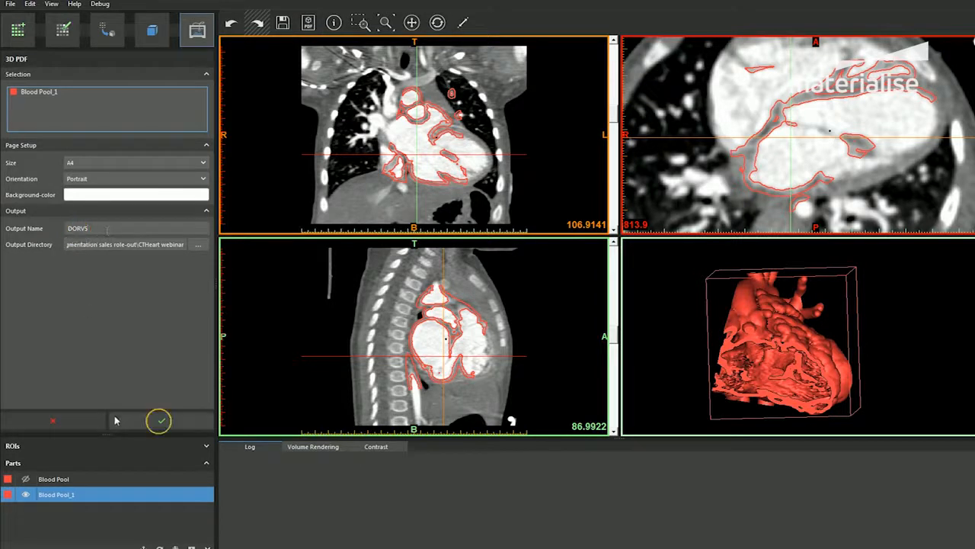
{"action": "left_click", "coordinate": [158, 421]}
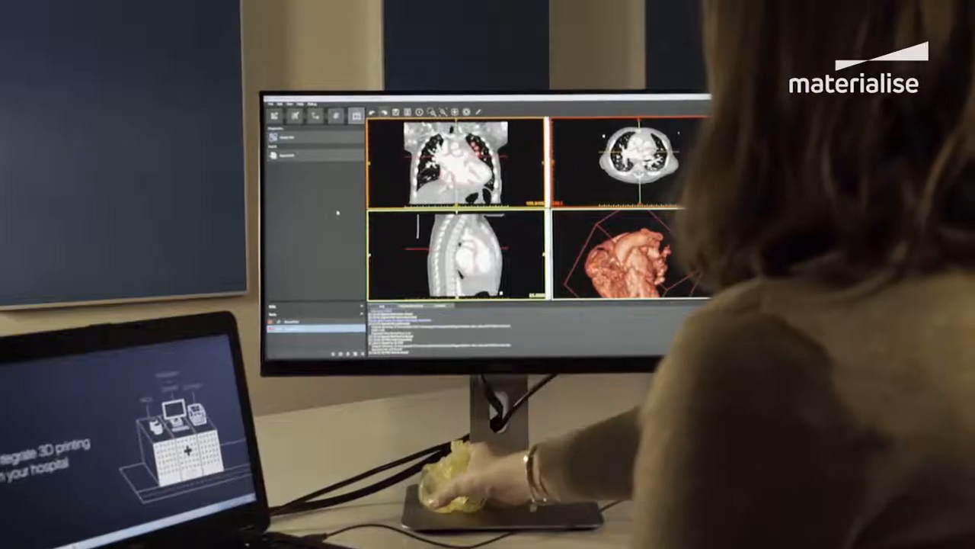